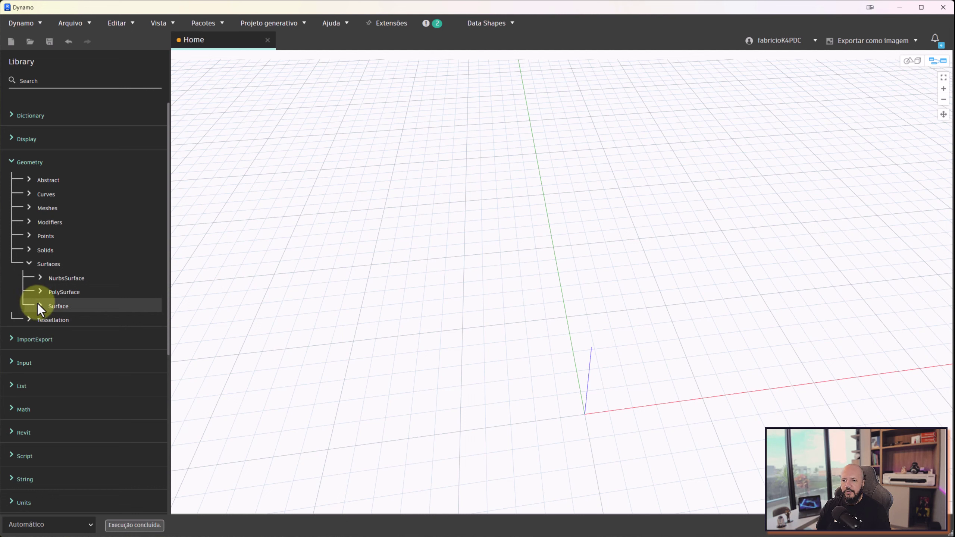
# - Browse the Surface library nodes such as ByLoft, ByPatch and ByPerimeterPoints, then collapse Surfaces
pyautogui.click(37, 304)
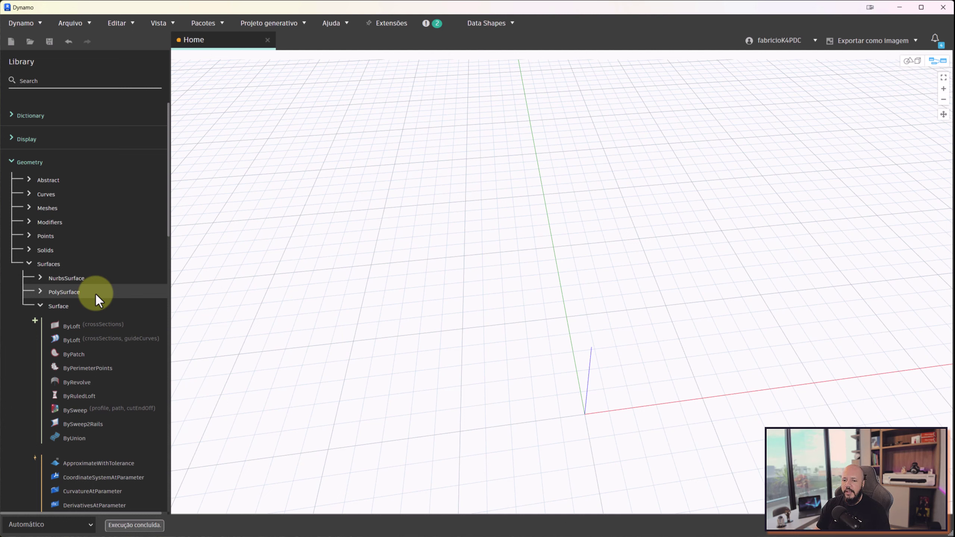
pyautogui.scroll(-3, 91, 296)
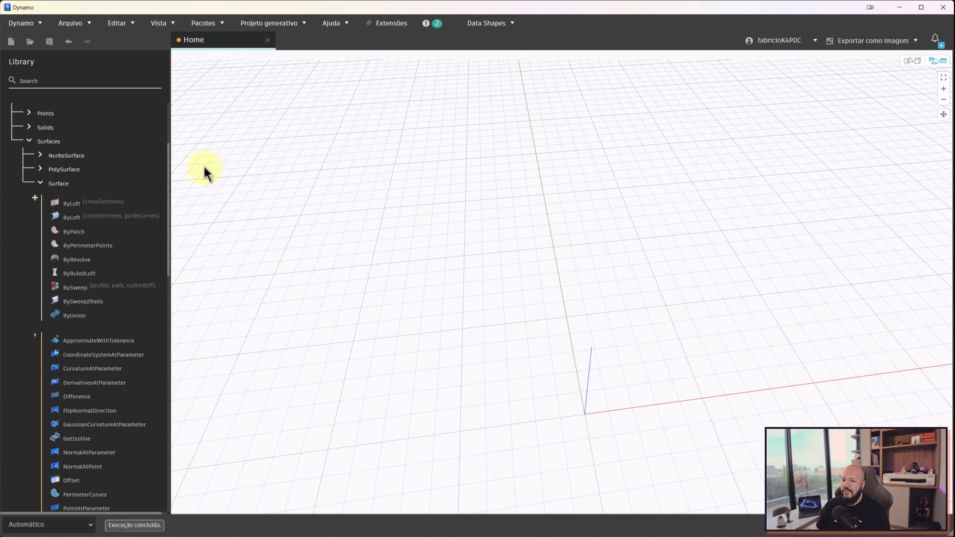
pyautogui.click(29, 140)
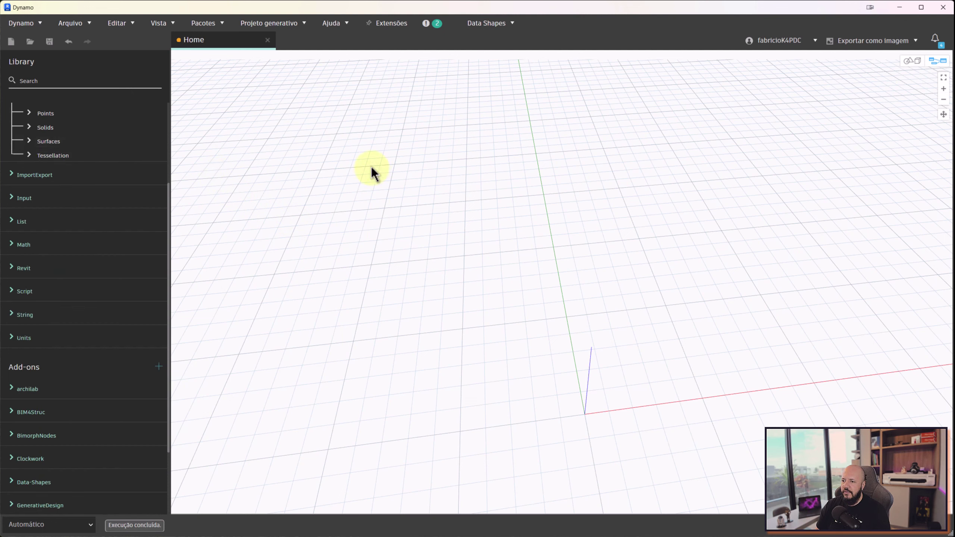
# - Add a Code Block node, locate it under Script > Editor, and move it right and down
pyautogui.doubleClick(309, 132)
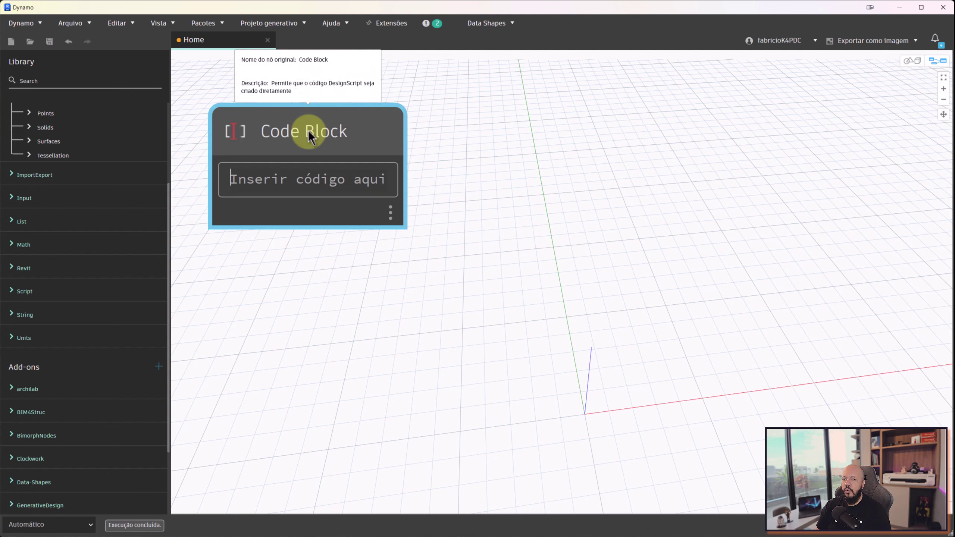
pyautogui.click(12, 290)
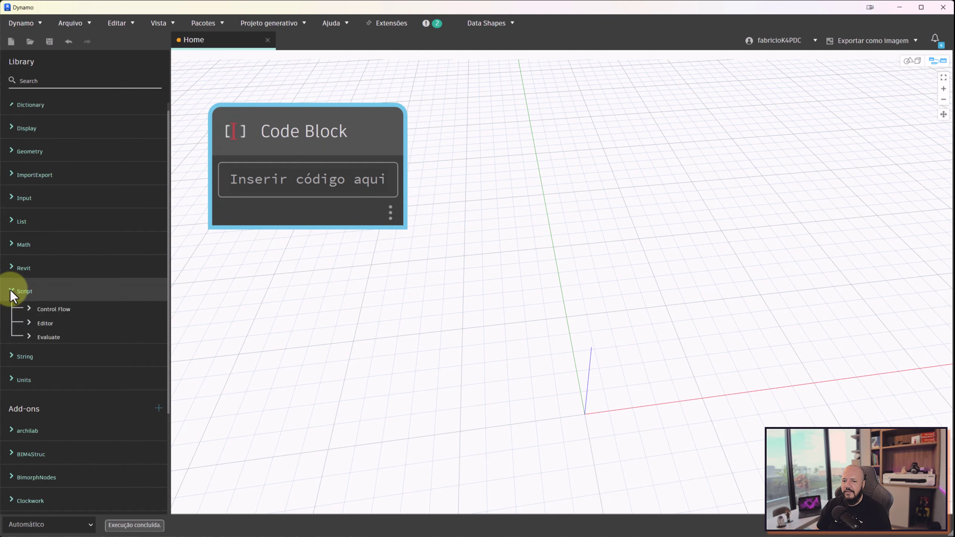
pyautogui.click(28, 310)
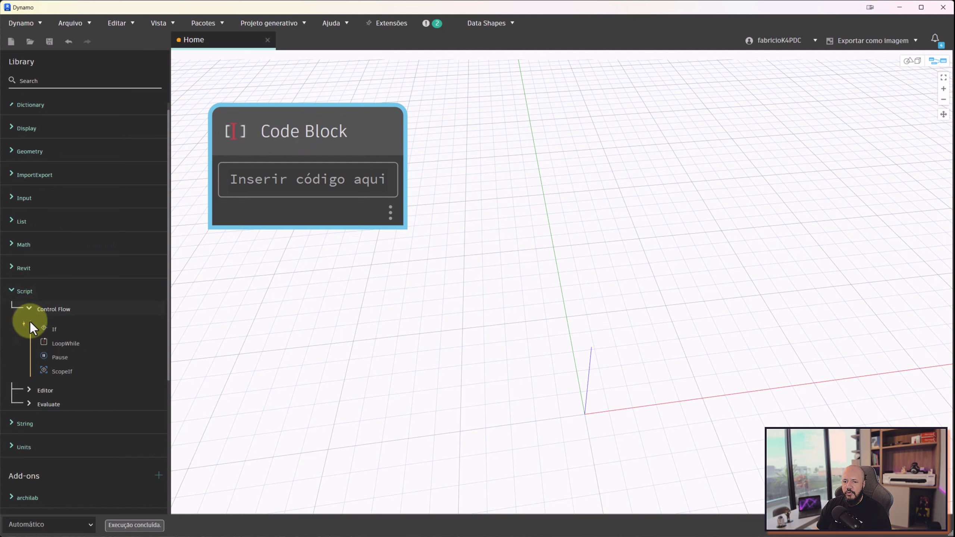
pyautogui.click(27, 389)
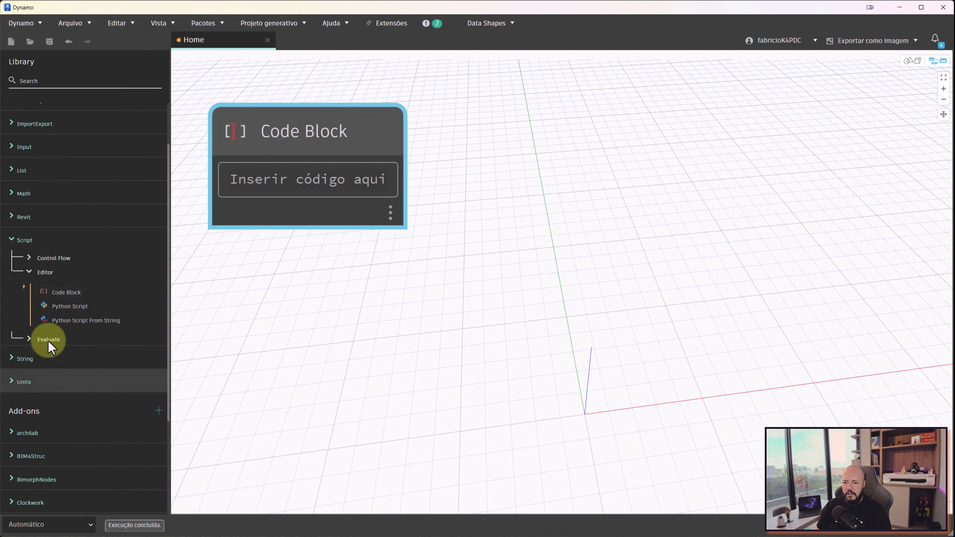
pyautogui.moveTo(308, 132); pyautogui.dragTo(372, 174)
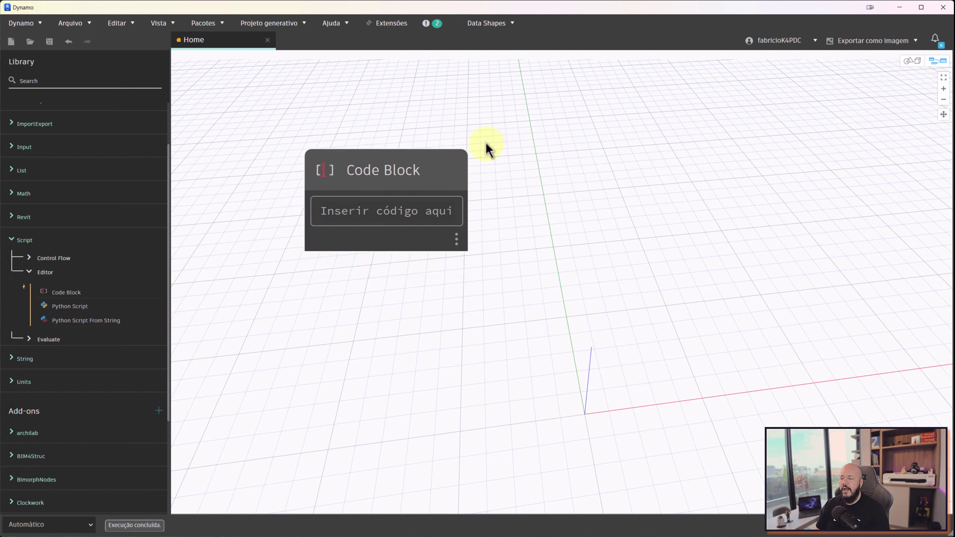
# - Box-select the Code Block, collapse Script, and place a fresh Code Block toward the upper left
pyautogui.moveTo(528, 130); pyautogui.dragTo(276, 276)
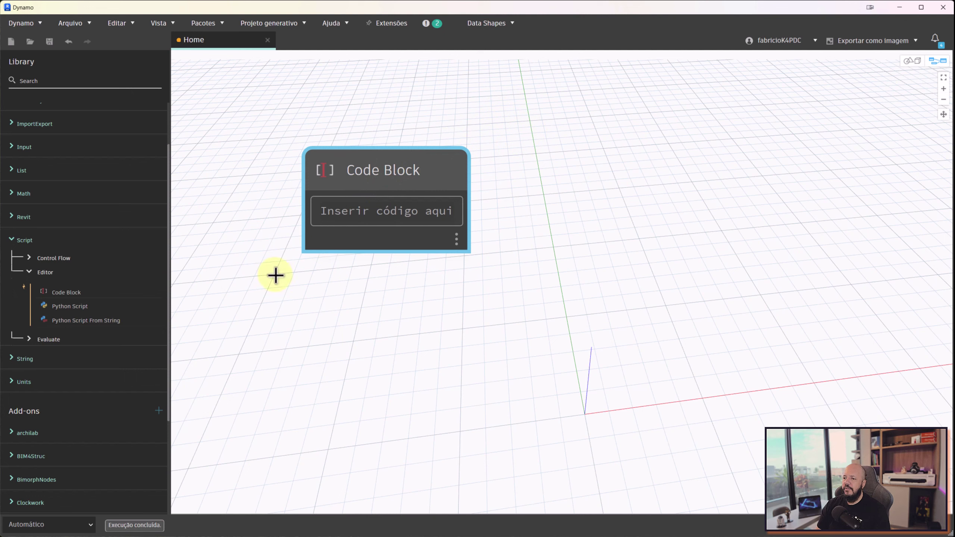
pyautogui.scroll(-3, 145, 216)
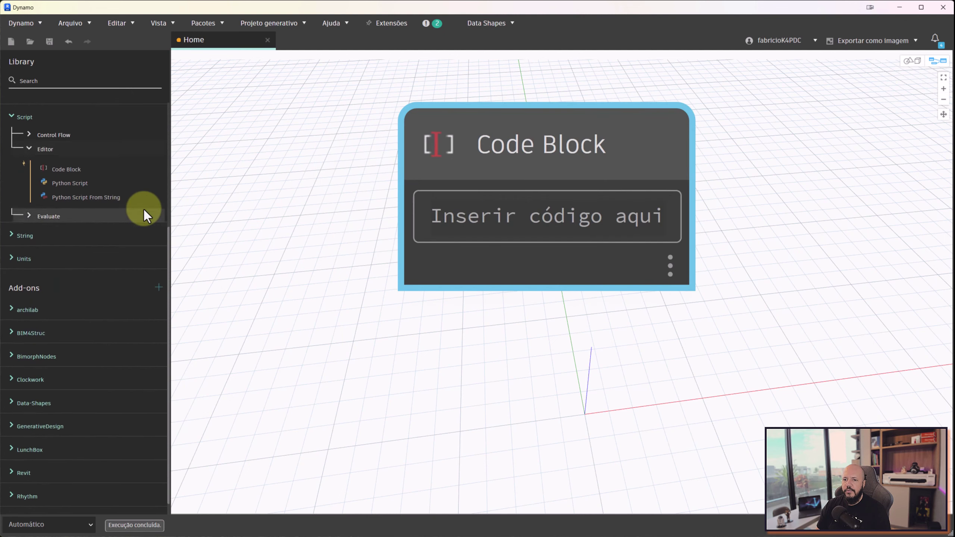
pyautogui.scroll(3, 143, 209)
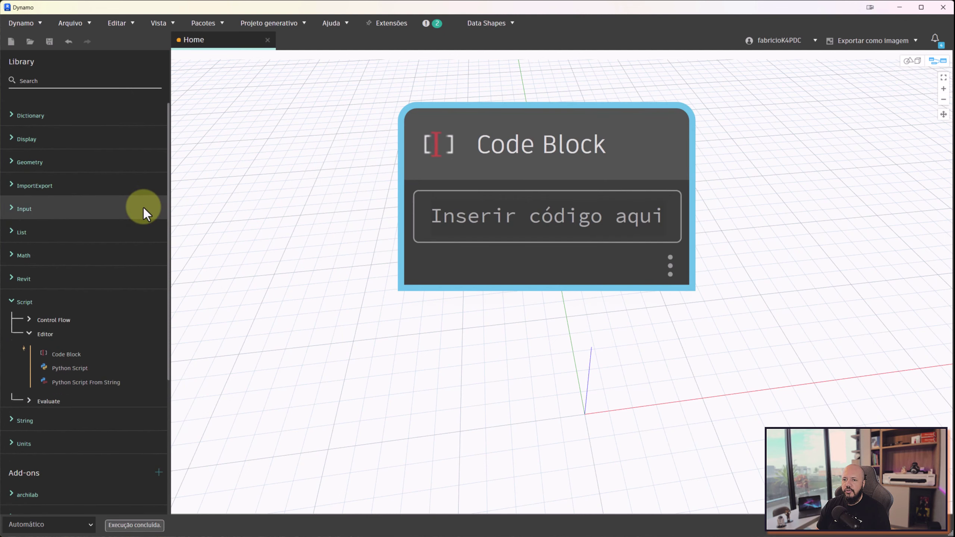
pyautogui.click(14, 301)
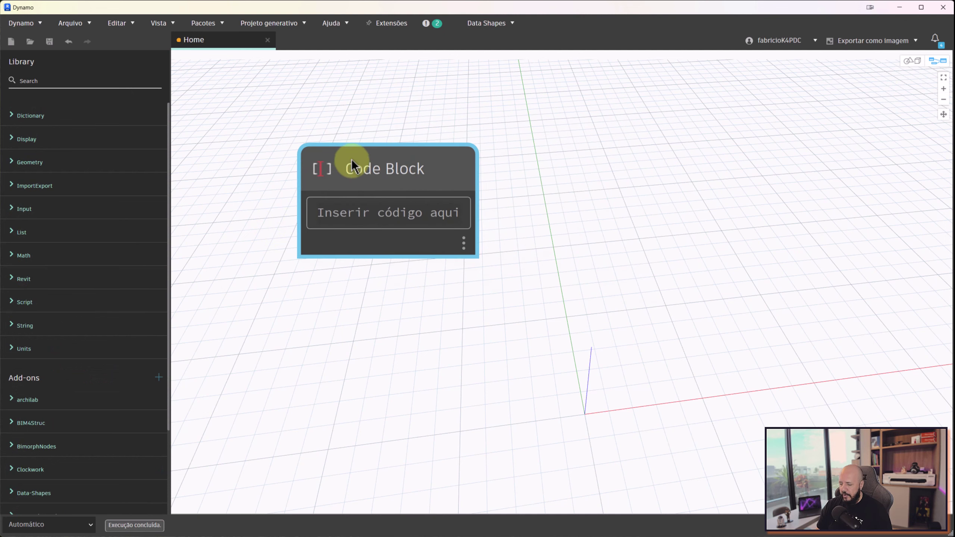
pyautogui.doubleClick(330, 143)
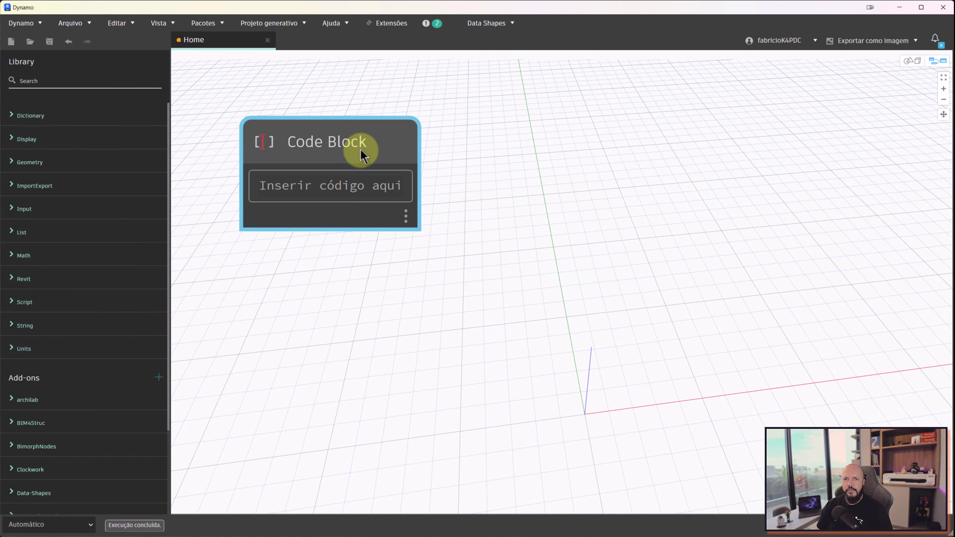
# - Enter 0; and 10; on two separate lines in the Code Block and commit
pyautogui.write('0;')
pyautogui.press('Return')
pyautogui.write('10;')
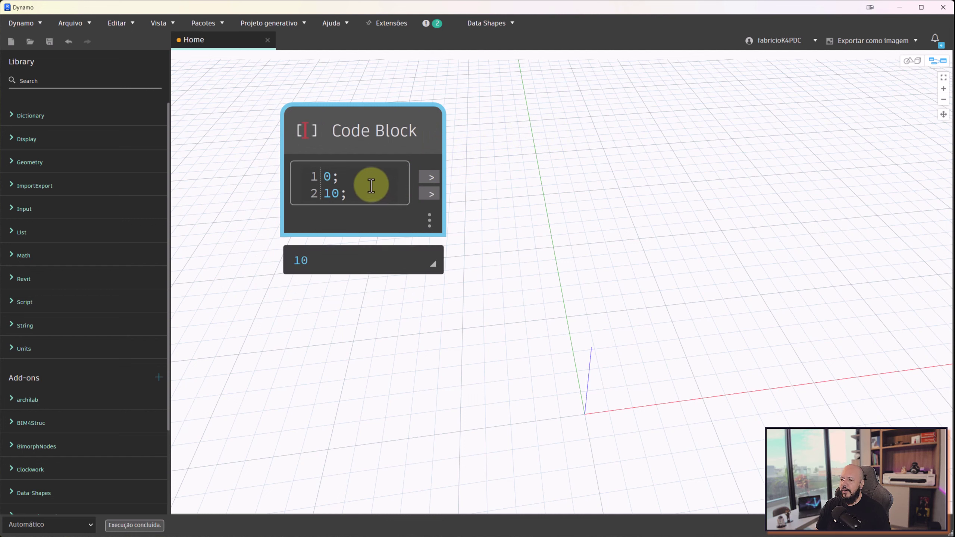
pyautogui.click(337, 182)
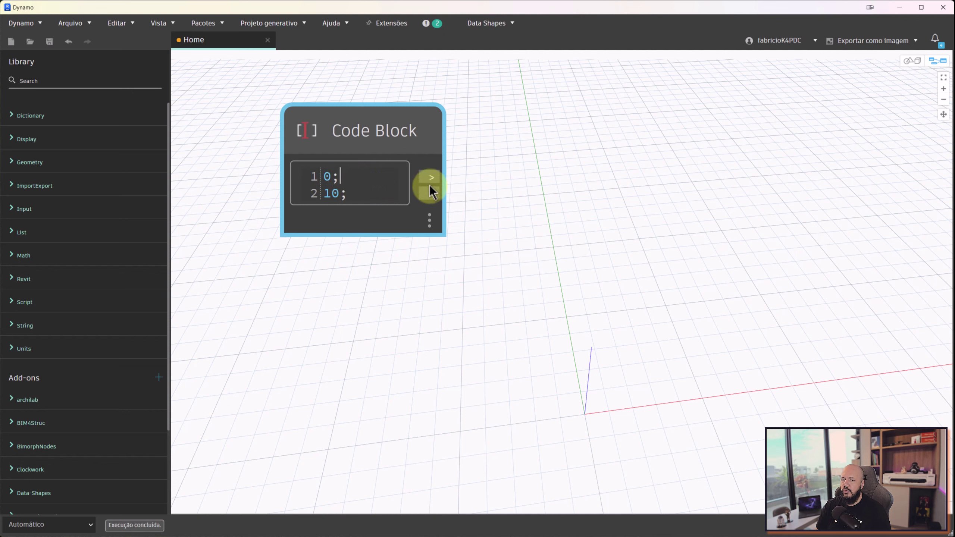
# - Move the Code Block left and expand Geometry > Points > Point creation nodes
pyautogui.moveTo(379, 130)
pyautogui.mouseDown()
pyautogui.moveTo(348, 143)
pyautogui.moveTo(283, 126)
pyautogui.moveTo(254, 131)
pyautogui.mouseUp()
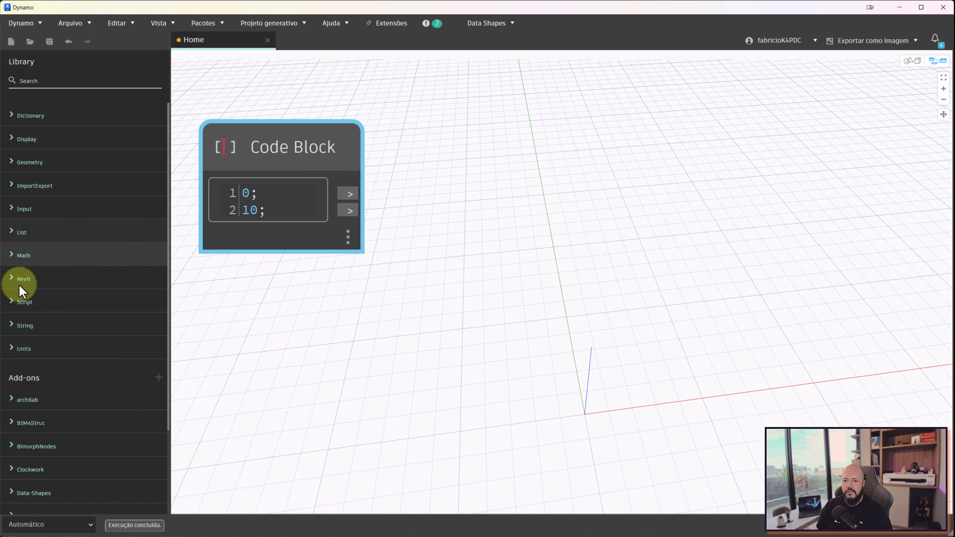
pyautogui.click(9, 168)
pyautogui.click(29, 236)
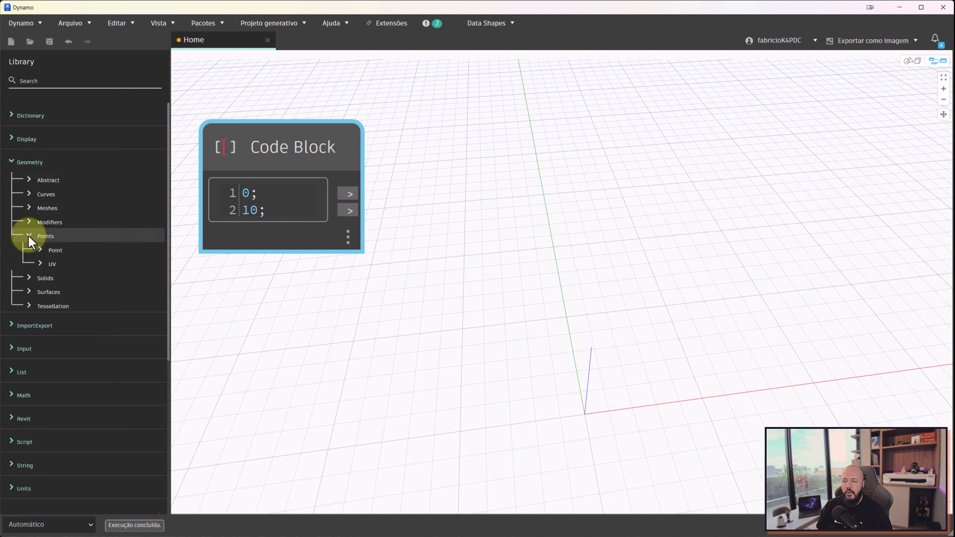
pyautogui.click(41, 250)
pyautogui.moveTo(93, 297)
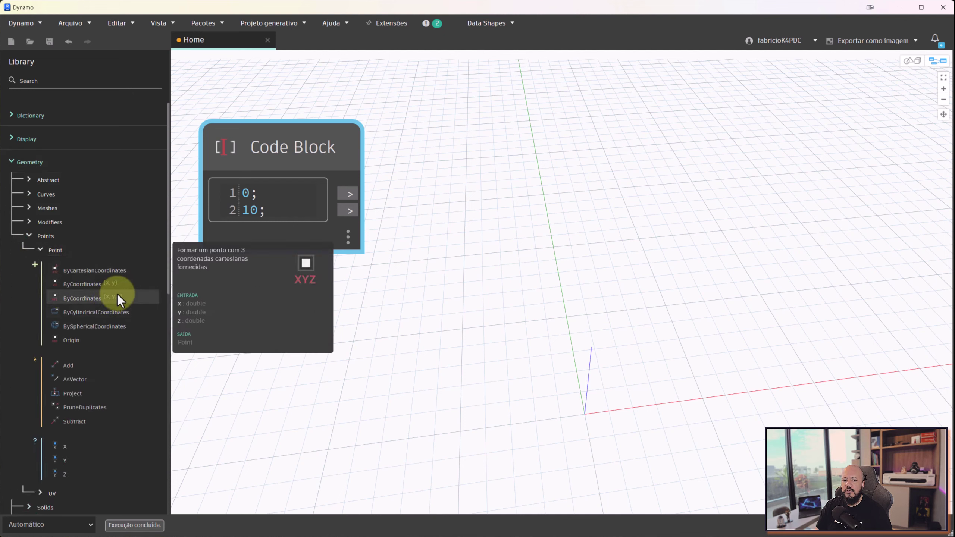
# - Add Point.ByCoordinates(x,y) nodes with the Code Block's 0 and 10 outputs wired into x and y
pyautogui.click(82, 284)
pyautogui.scroll(-3, 451, 264)
pyautogui.moveTo(336, 177); pyautogui.dragTo(411, 139)
pyautogui.moveTo(337, 189); pyautogui.dragTo(411, 163)
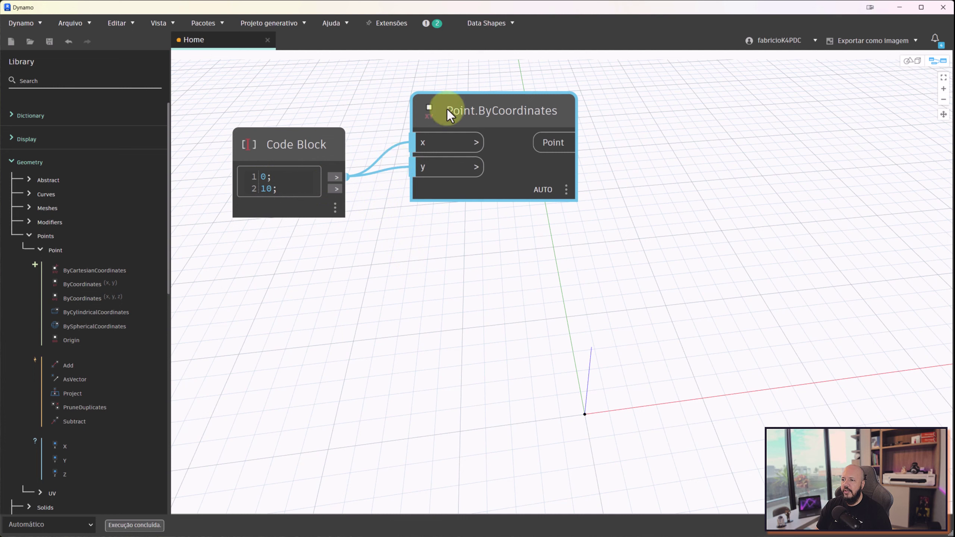
pyautogui.moveTo(438, 109); pyautogui.dragTo(436, 106)
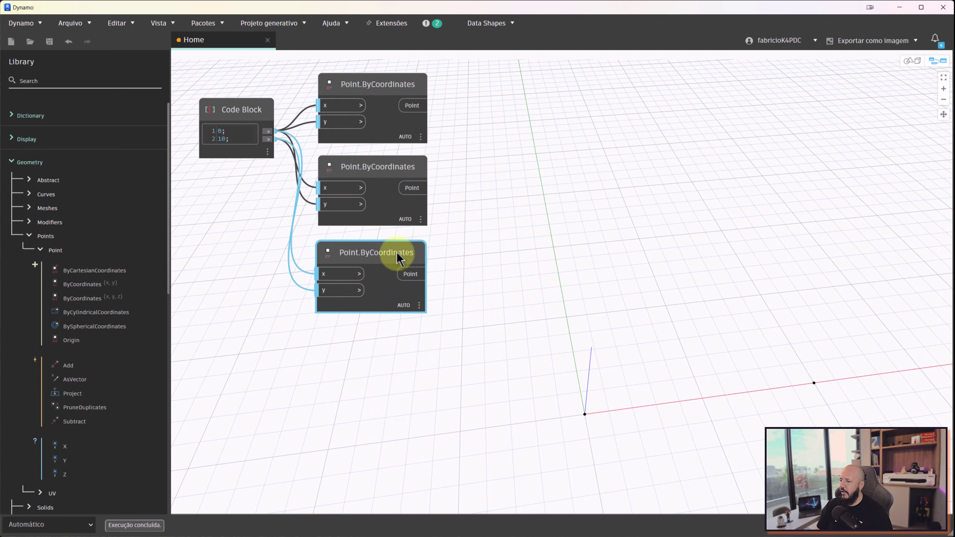
# - Orbit the 3D background preview to tilt the grid, then return to graph editing
pyautogui.click(909, 60)
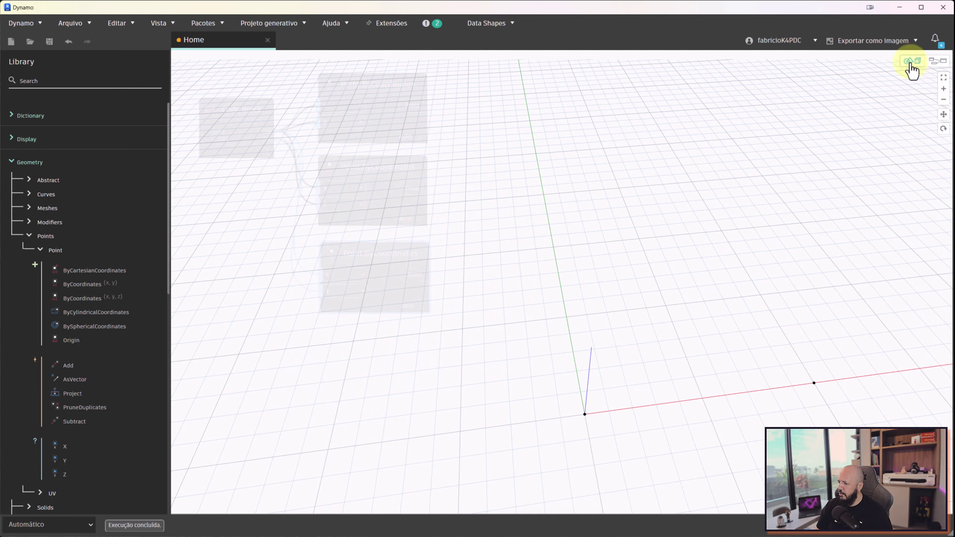
pyautogui.moveTo(742, 294); pyautogui.dragTo(706, 322, button='right')
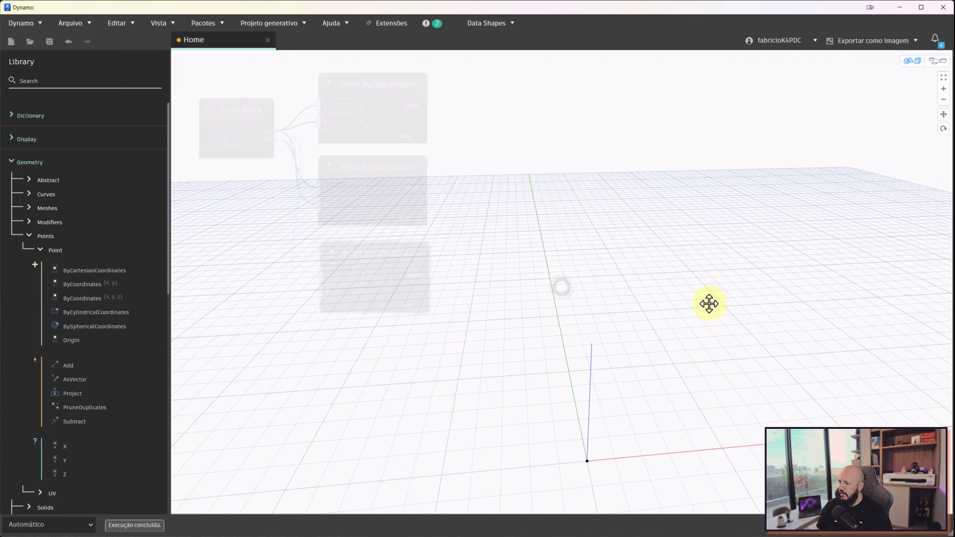
pyautogui.click(938, 60)
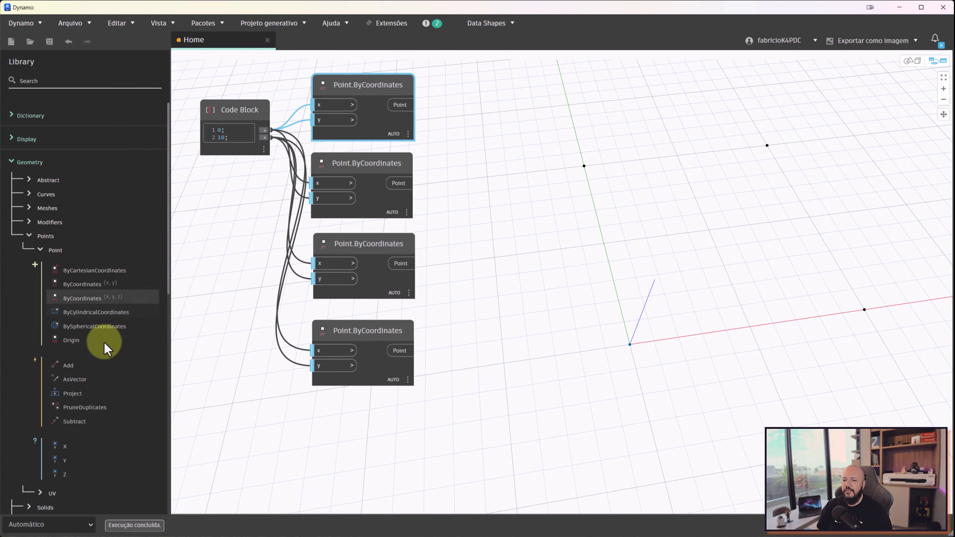
# - Add a Surface.ByPerimeterPoints node from Geometry > Surfaces > Surface and move it up-right
pyautogui.click(29, 235)
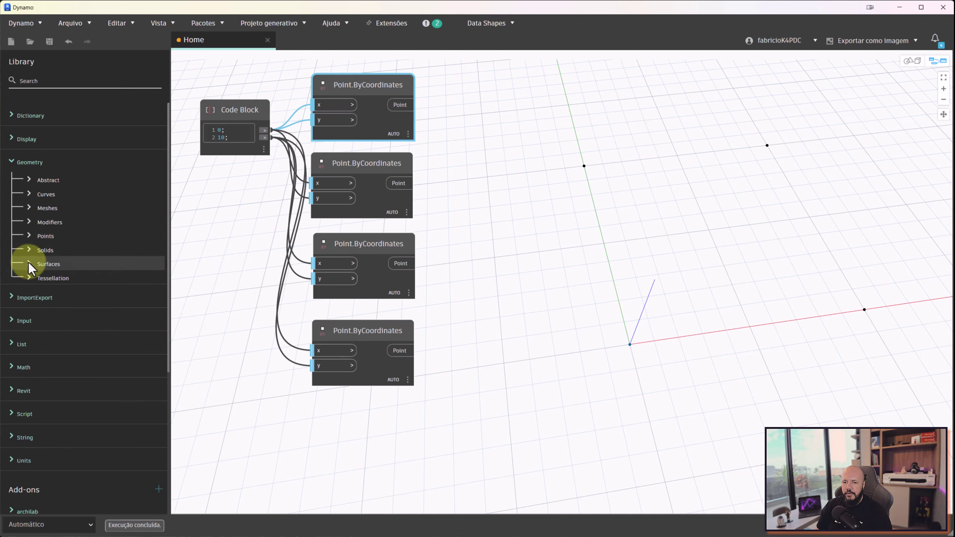
pyautogui.click(29, 263)
pyautogui.click(41, 306)
pyautogui.scroll(-2, 83, 339)
pyautogui.click(88, 306)
pyautogui.moveTo(413, 183)
pyautogui.mouseDown()
pyautogui.moveTo(525, 129)
pyautogui.moveTo(483, 140)
pyautogui.mouseUp()
pyautogui.moveTo(547, 115); pyautogui.dragTo(575, 108)
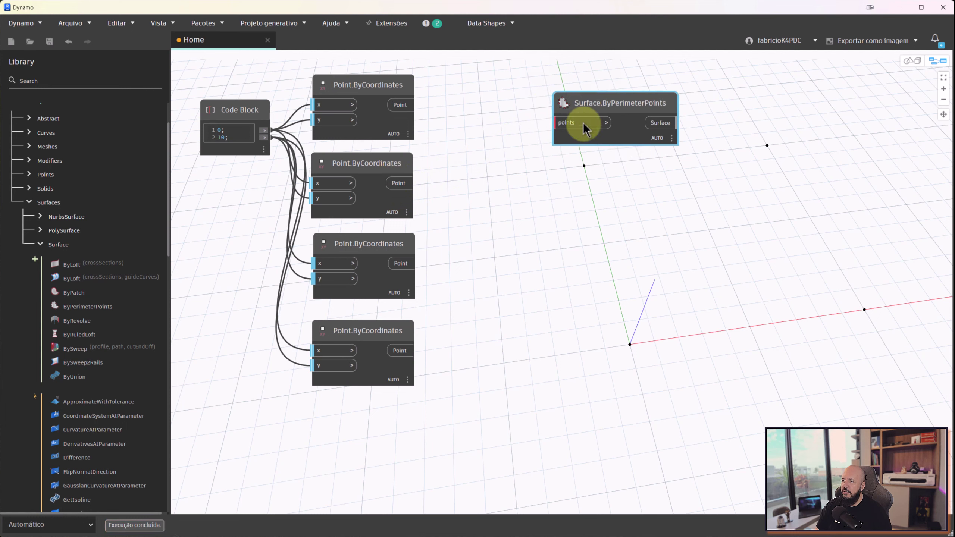
# - Collapse the node categories and expand List > Generate to show List Create
pyautogui.rightClick(491, 178)
pyautogui.scroll(5, 83, 188)
pyautogui.click(12, 163)
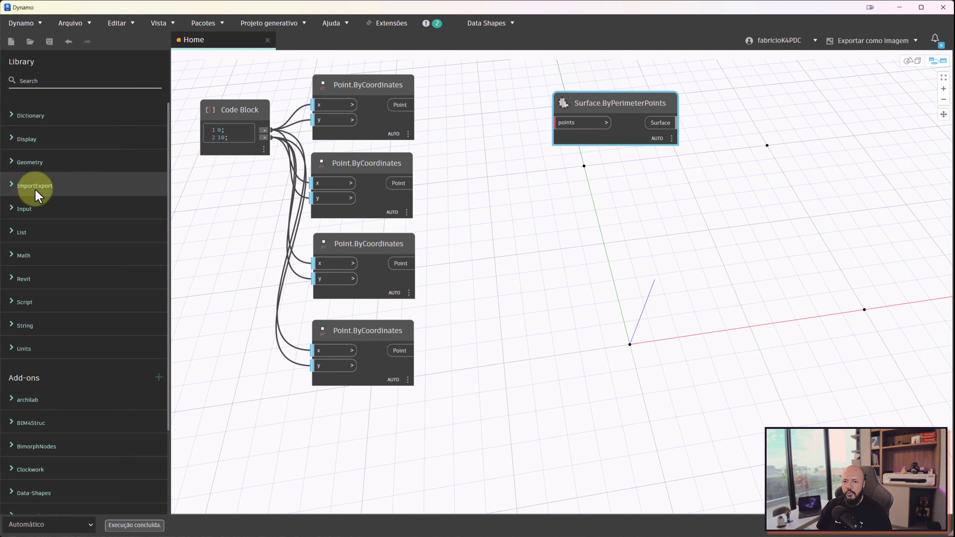
pyautogui.click(11, 231)
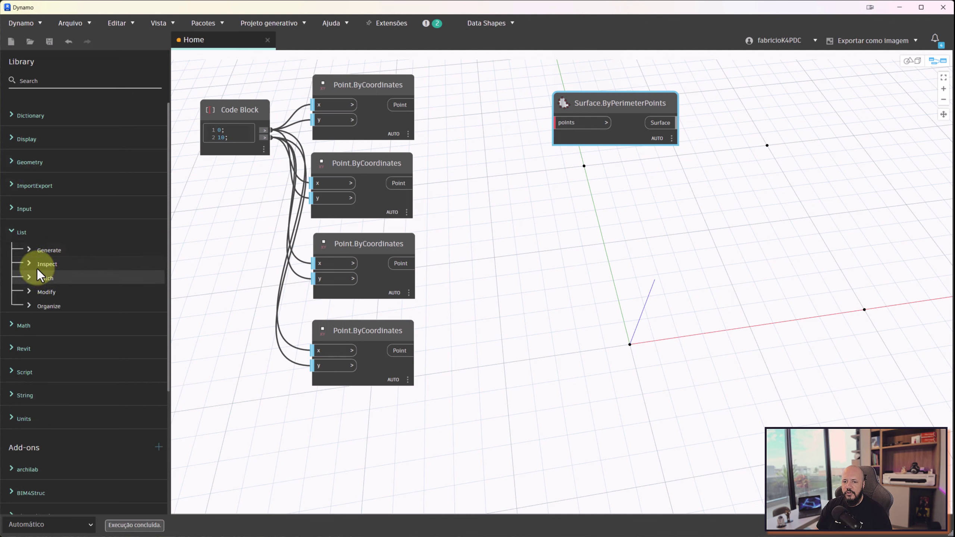
pyautogui.click(29, 250)
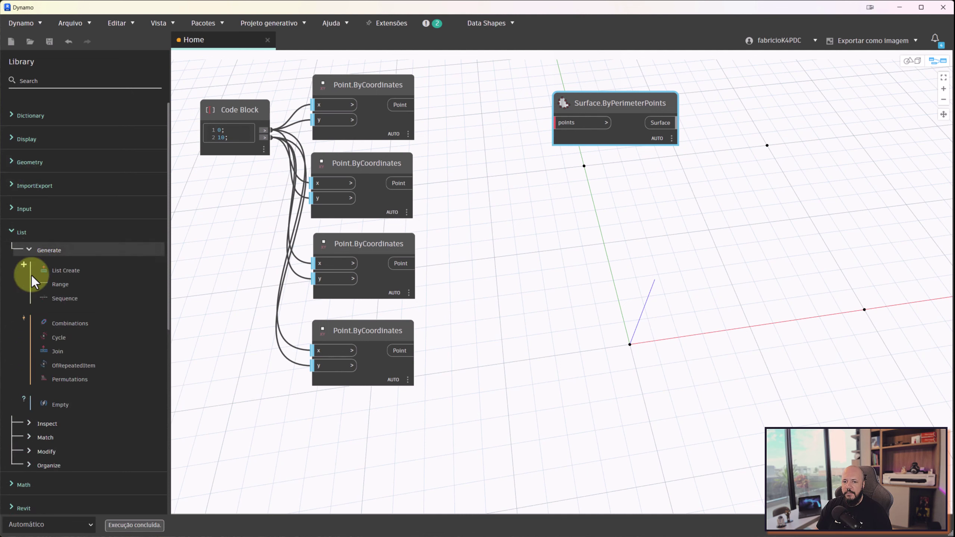
# - Add a List Create node with the four points as items, feeding Surface.ByPerimeterPoints' points input
pyautogui.click(67, 268)
pyautogui.moveTo(398, 97); pyautogui.dragTo(451, 147)
pyautogui.moveTo(397, 174); pyautogui.dragTo(451, 162)
pyautogui.moveTo(399, 252); pyautogui.dragTo(451, 177)
pyautogui.moveTo(398, 337); pyautogui.dragTo(451, 192)
pyautogui.moveTo(523, 147); pyautogui.dragTo(547, 113)
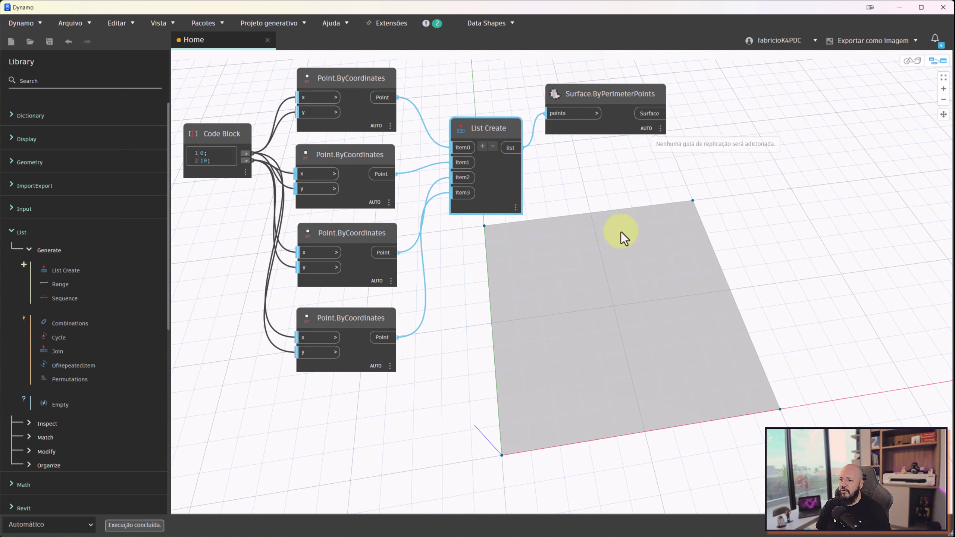
# - Orbit the preview around the surface, then add Surface.Thicken fed by the perimeter surface
pyautogui.click(907, 64)
pyautogui.moveTo(625, 341); pyautogui.dragTo(626, 310, button='right')
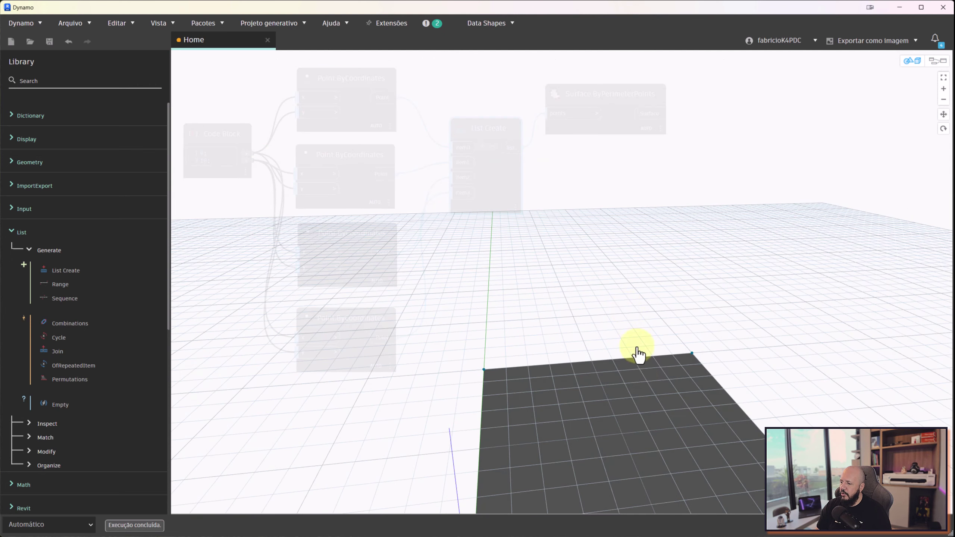
pyautogui.moveTo(636, 352); pyautogui.dragTo(644, 270, button='middle')
pyautogui.click(937, 60)
pyautogui.click(68, 378)
pyautogui.moveTo(601, 128)
pyautogui.mouseDown()
pyautogui.moveTo(723, 127)
pyautogui.moveTo(780, 110)
pyautogui.mouseUp()
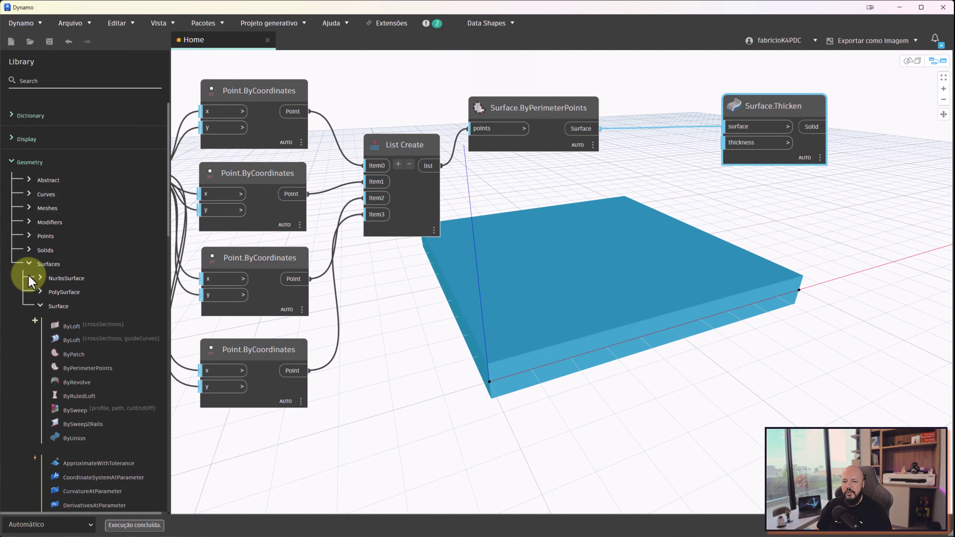
# - Collapse Surfaces and Geometry, then add an Integer Slider from Input > Basic for thickness
pyautogui.click(28, 262)
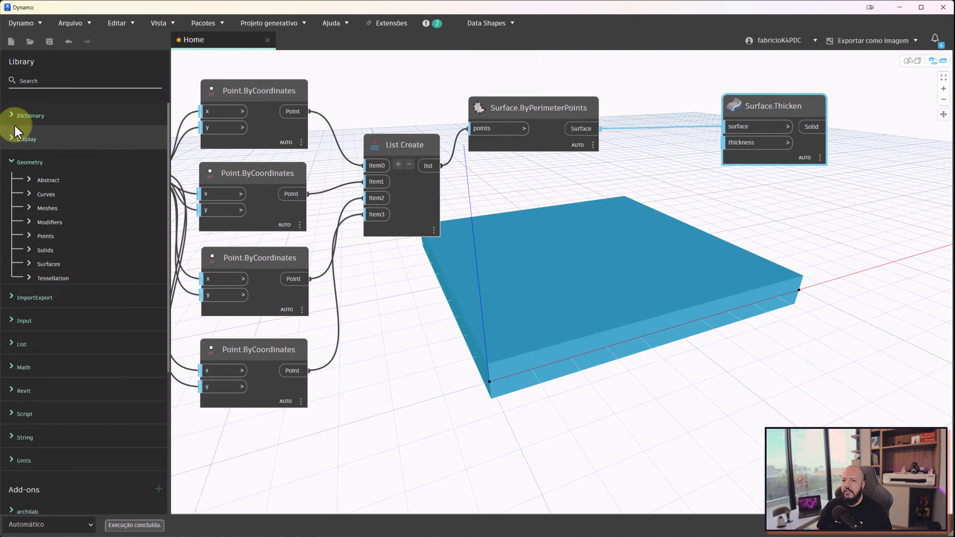
pyautogui.click(11, 162)
pyautogui.click(24, 209)
pyautogui.click(70, 288)
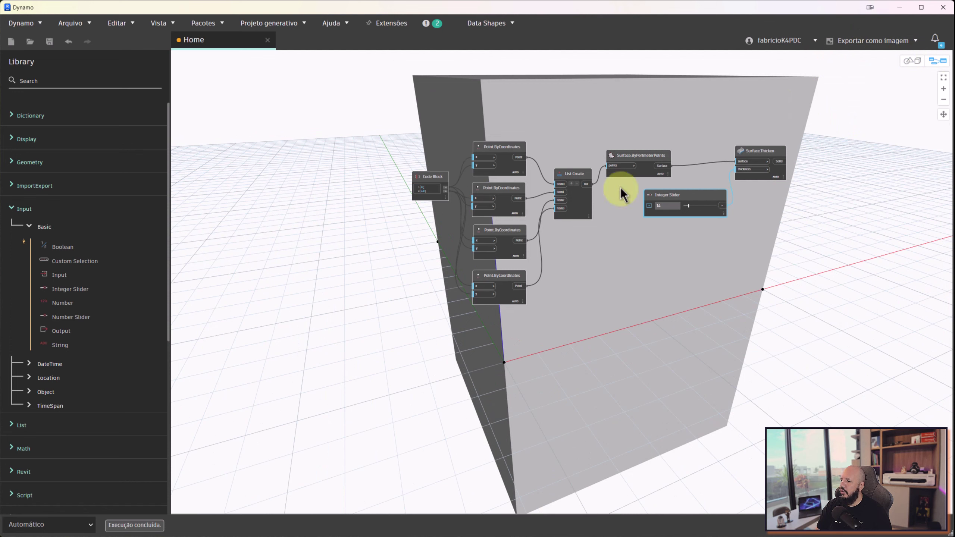
# - Set the Integer Slider feeding Surface.Thicken to 5 and collapse the input node category
pyautogui.scroll(2, 621, 188)
pyautogui.scroll(3, 614, 153)
pyautogui.scroll(2, 493, 130)
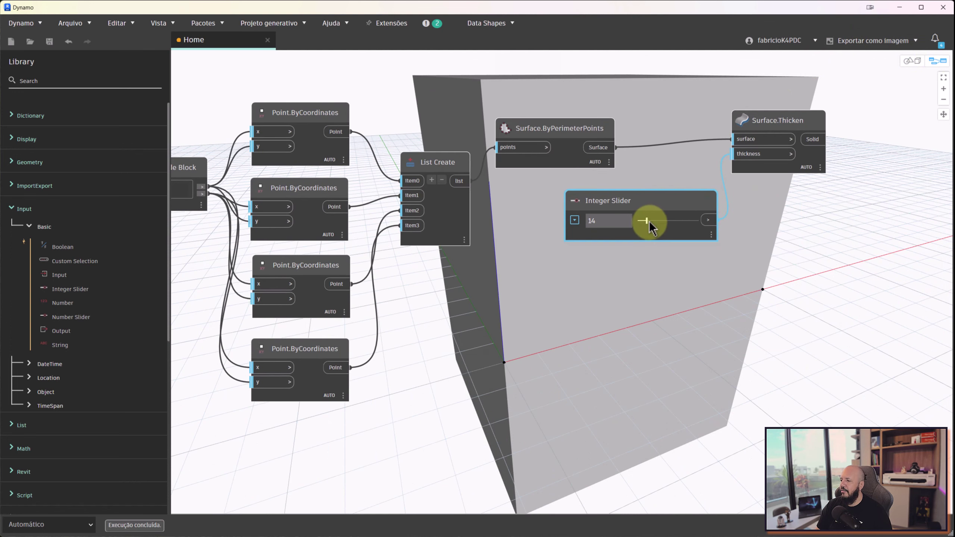
pyautogui.moveTo(646, 220)
pyautogui.mouseDown()
pyautogui.moveTo(631, 221)
pyautogui.moveTo(643, 224)
pyautogui.moveTo(635, 197)
pyautogui.mouseUp()
pyautogui.click(23, 208)
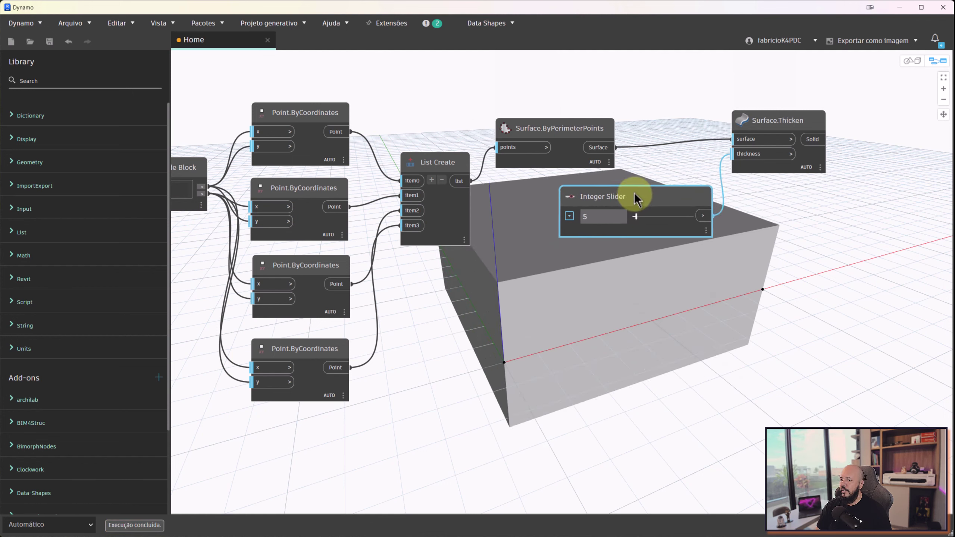